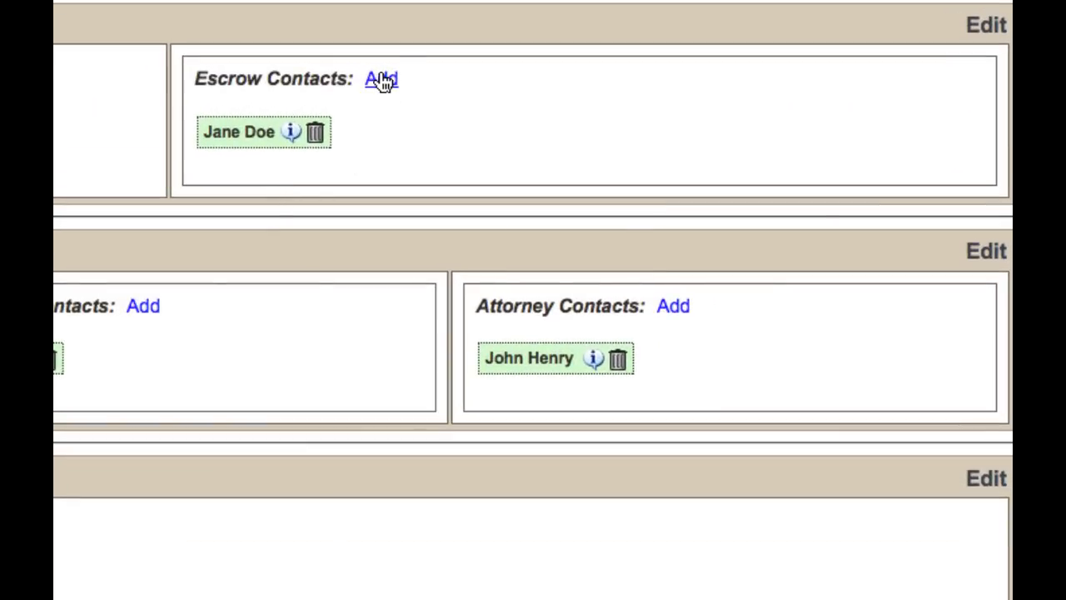
# Add two existing contacts to the Escrow contacts, then bring up a blank Add New Contact form.
pyautogui.click(382, 79)
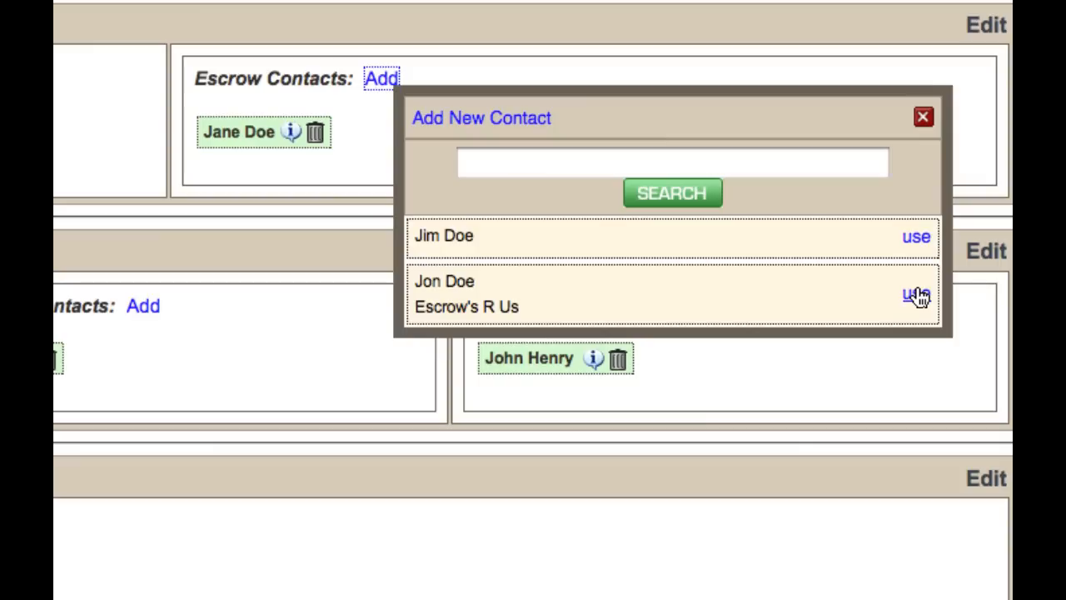
pyautogui.moveTo(792, 119); pyautogui.dragTo(615, 211)
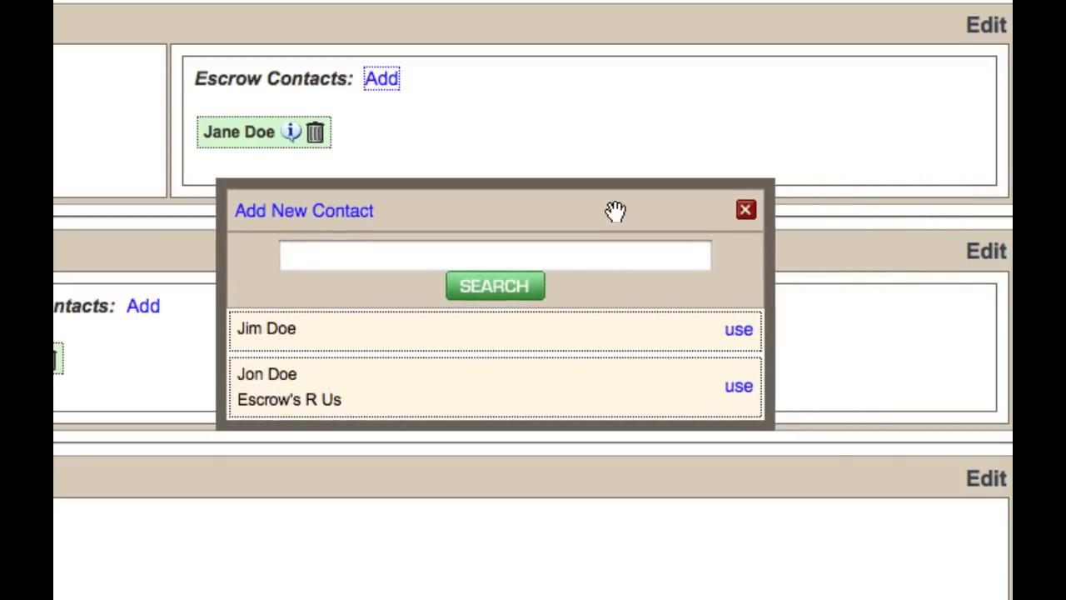
pyautogui.click(736, 388)
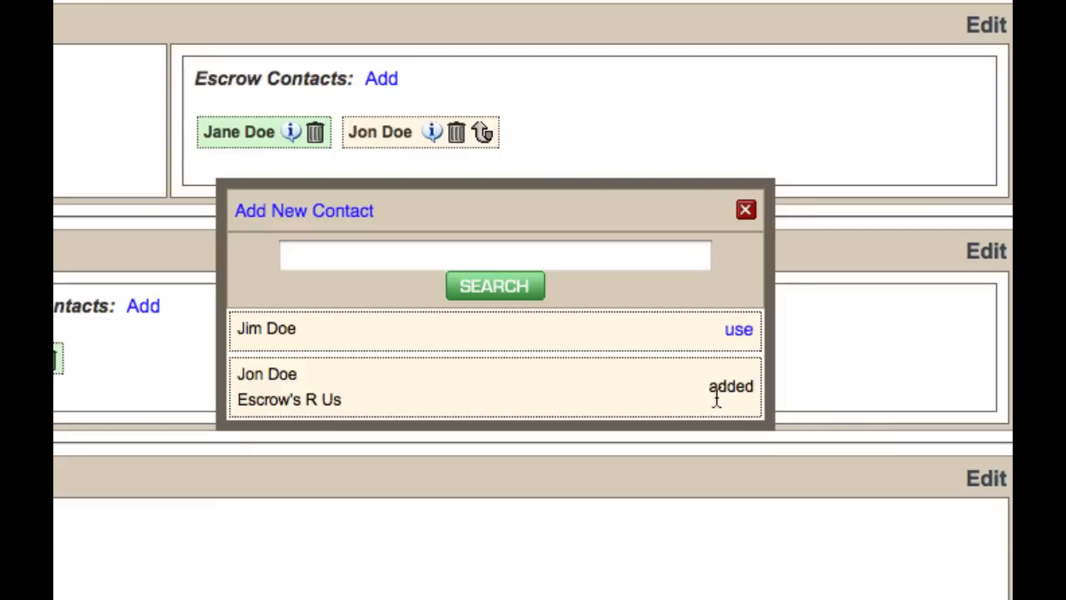
pyautogui.click(741, 337)
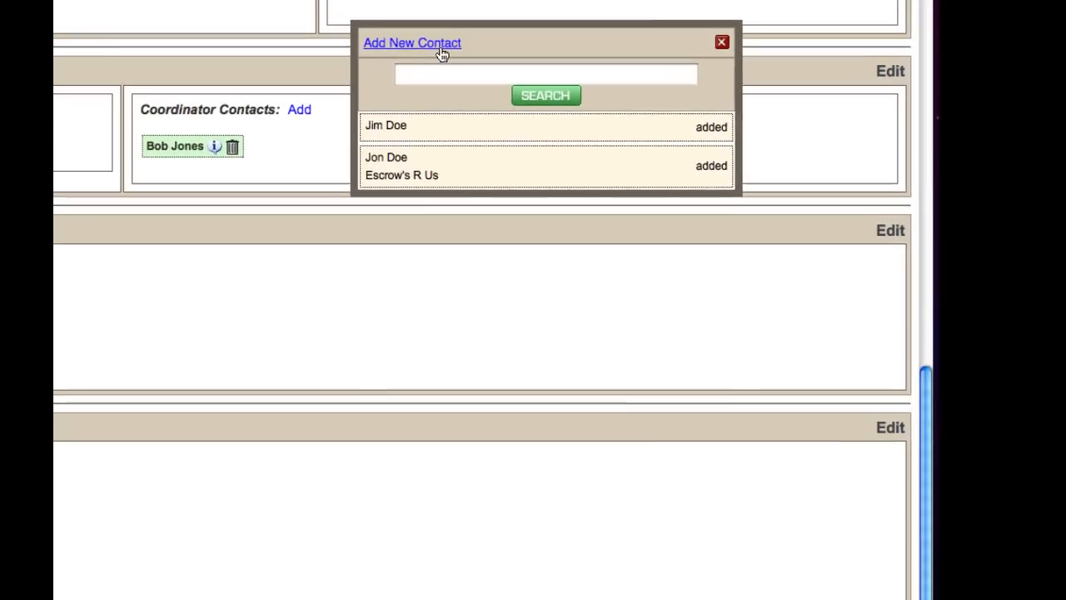
pyautogui.click(442, 50)
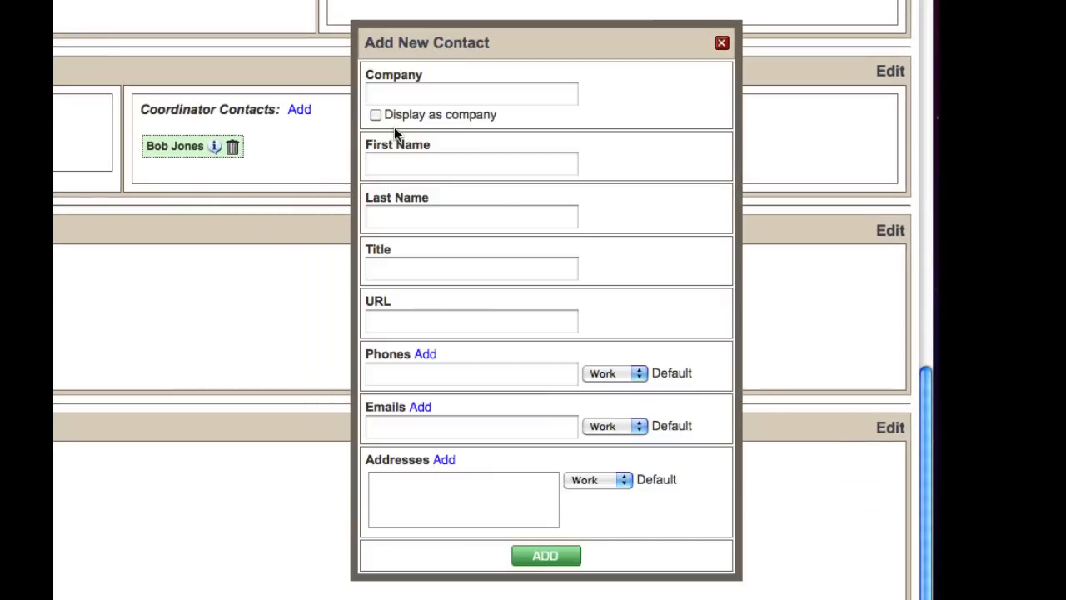
# Create a new Escrow contact by filling in its first and last name.
pyautogui.click(391, 164)
pyautogui.write('Julie')
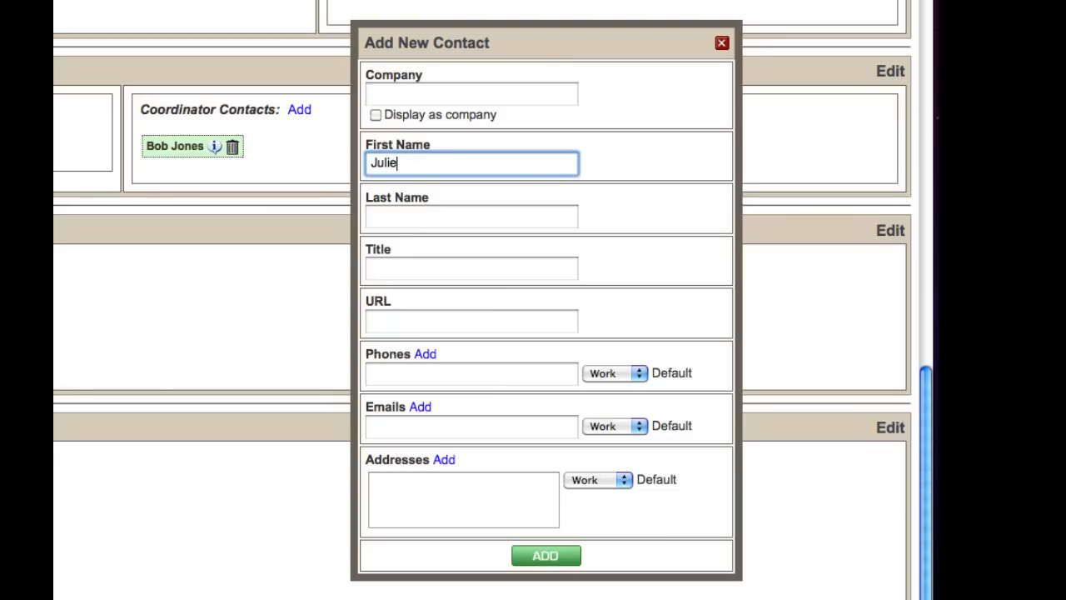
pyautogui.press('Tab')
pyautogui.write('Doe')
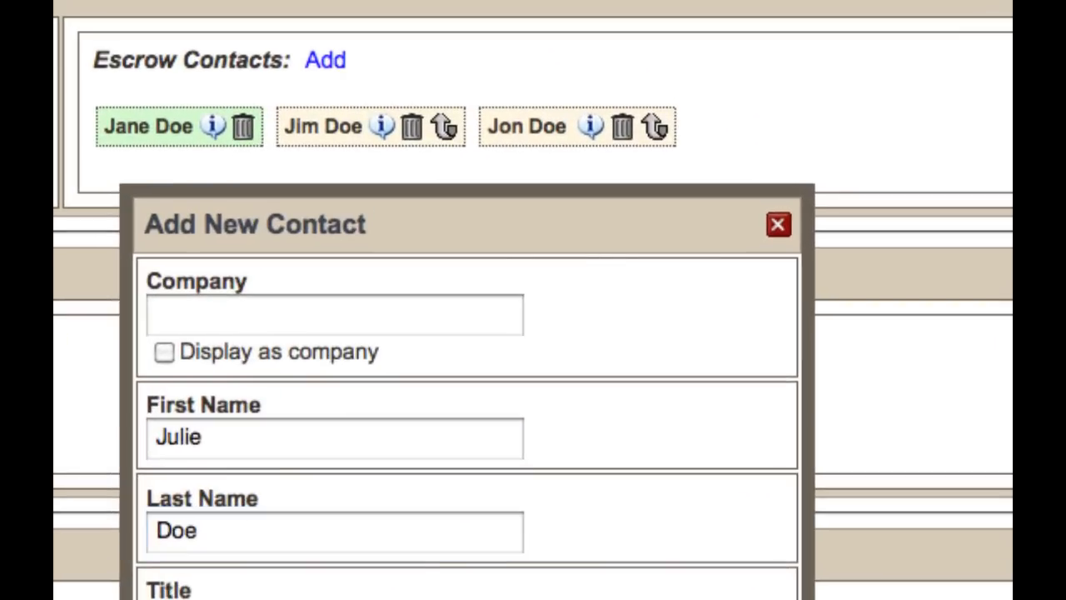
pyautogui.click(549, 556)
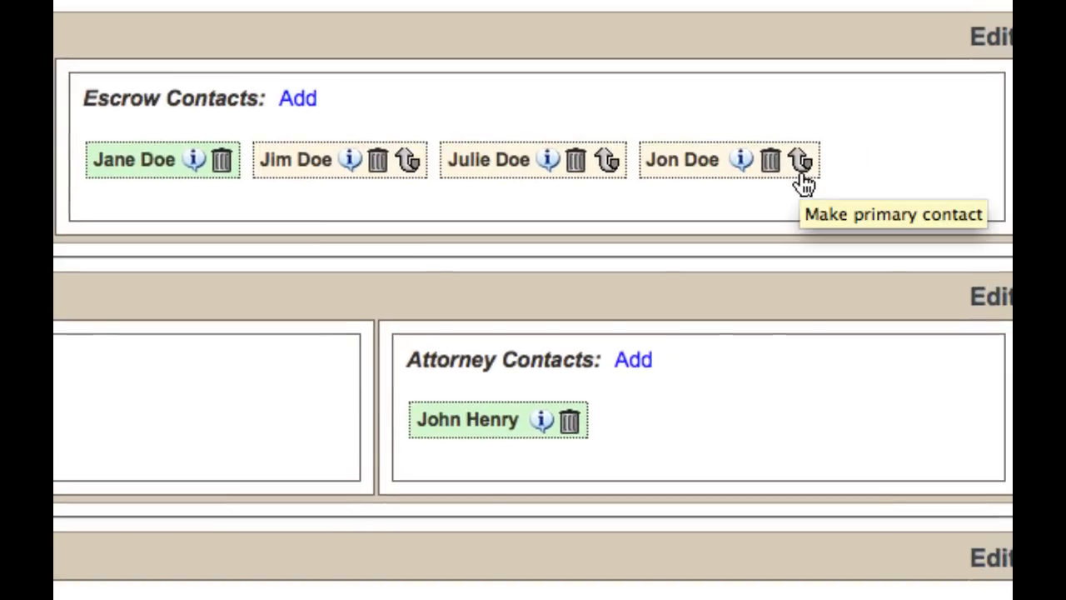
# Make the first contact added from search the primary Escrow contact.
pyautogui.click(799, 163)
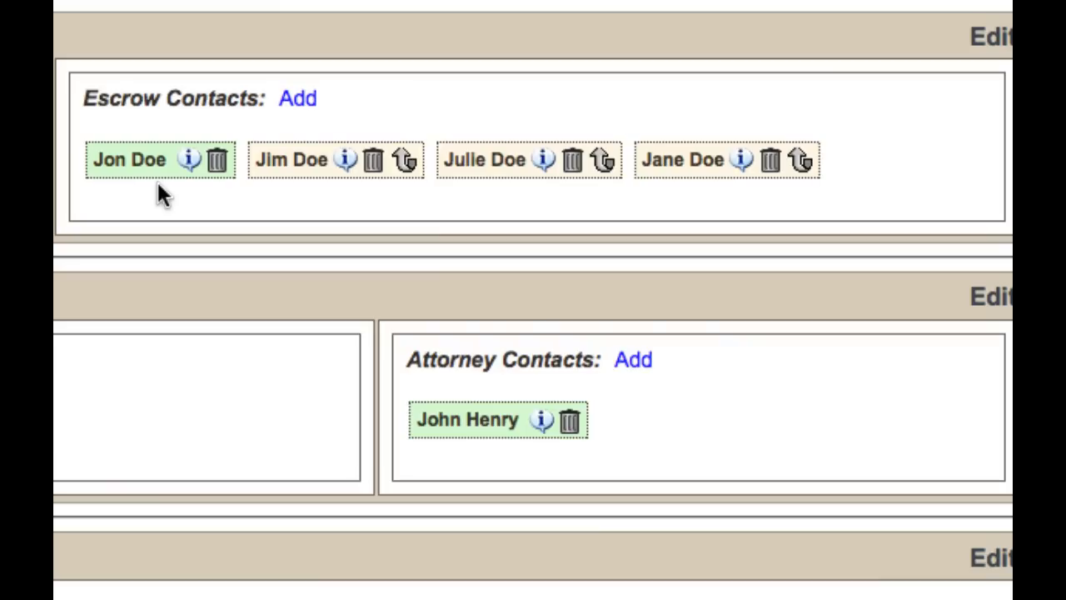
# Delete the newly created contact from Escrow contacts and show the primary contact's details.
pyautogui.click(572, 172)
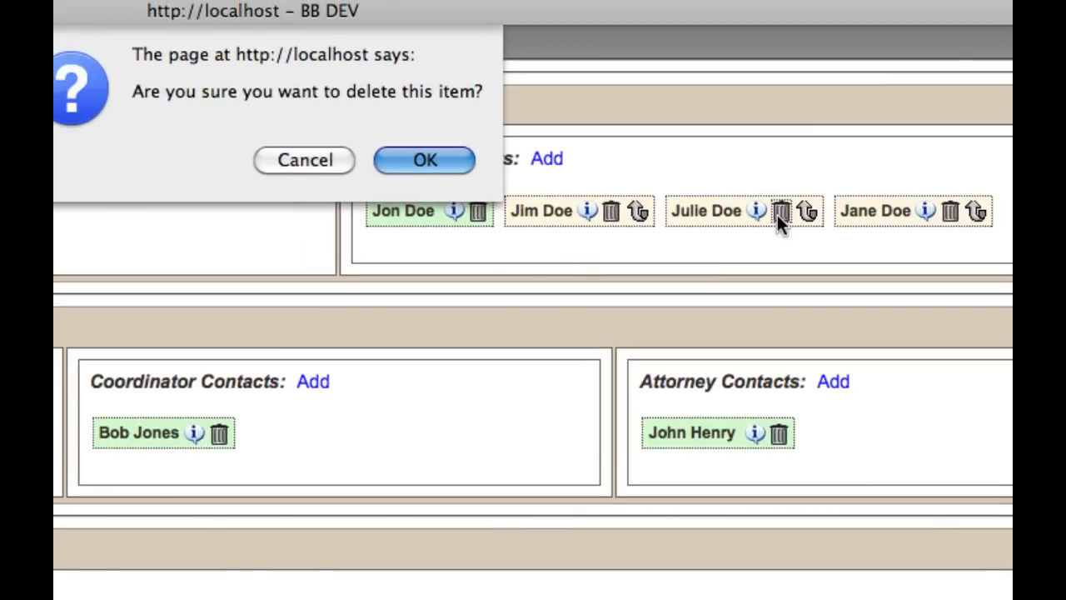
pyautogui.press('Return')
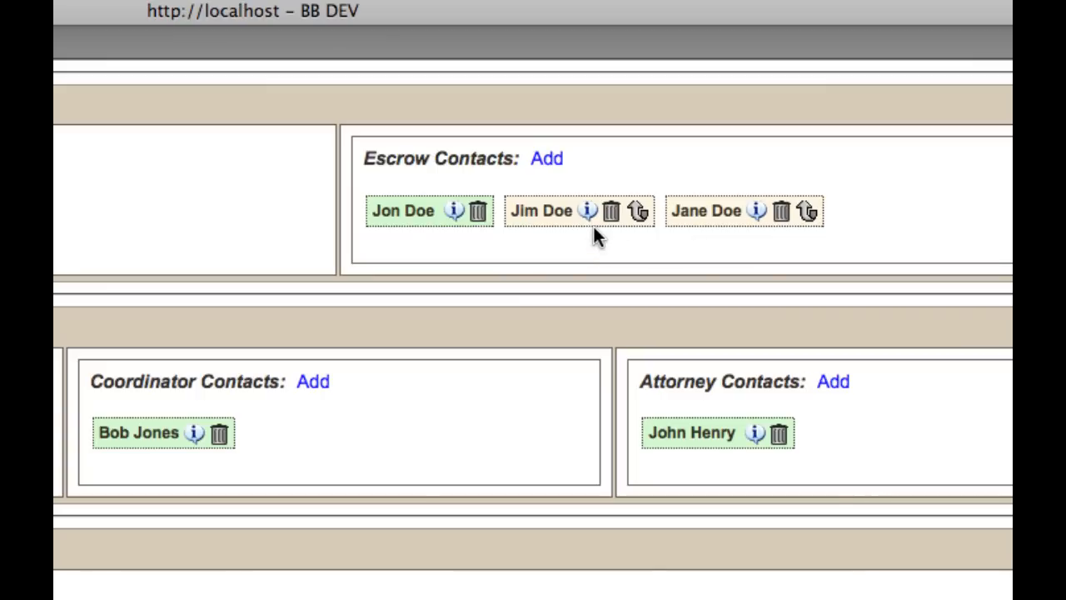
pyautogui.click(454, 211)
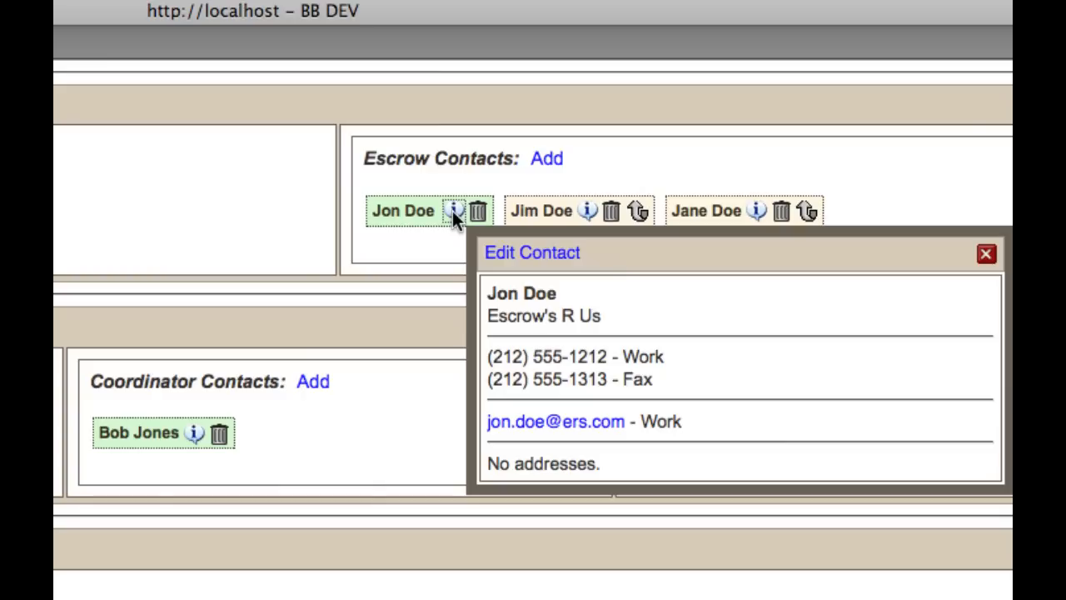
# Open the primary contact's Edit Contact form and close it without changes.
pyautogui.click(524, 260)
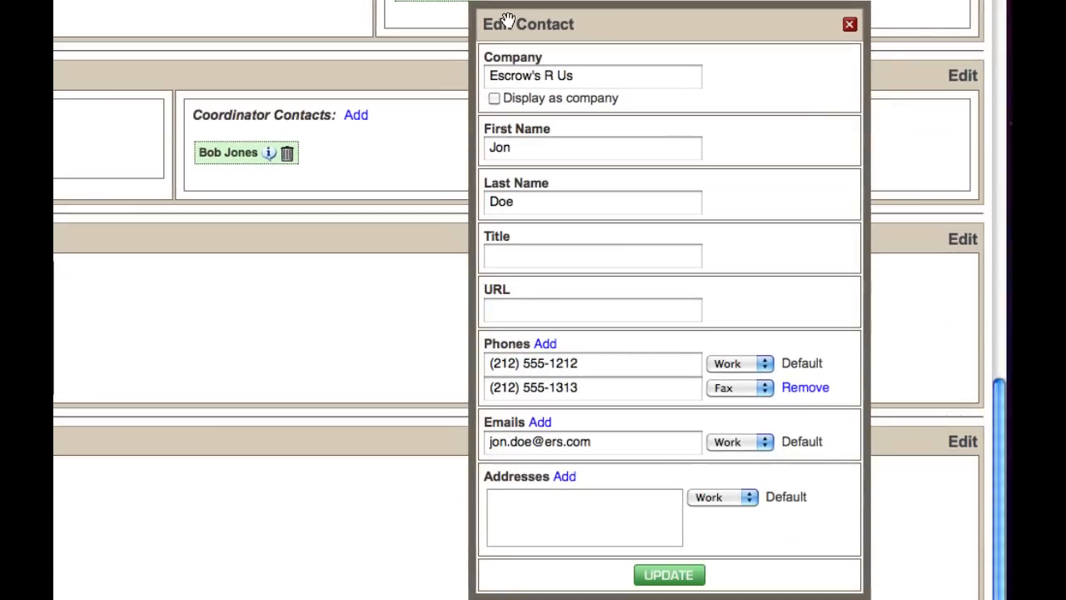
pyautogui.click(849, 25)
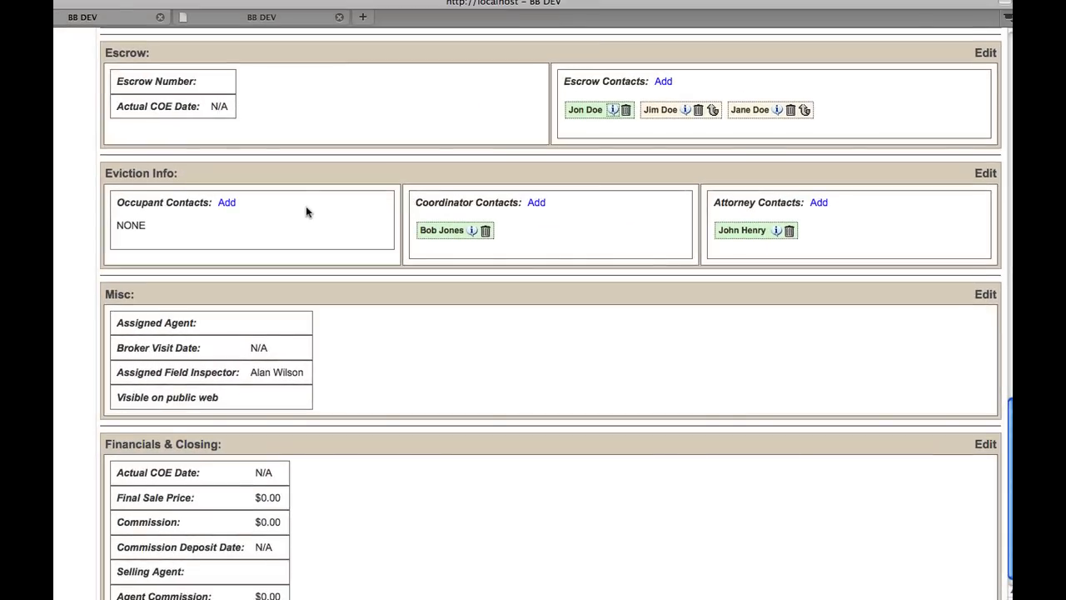
pyautogui.click(661, 82)
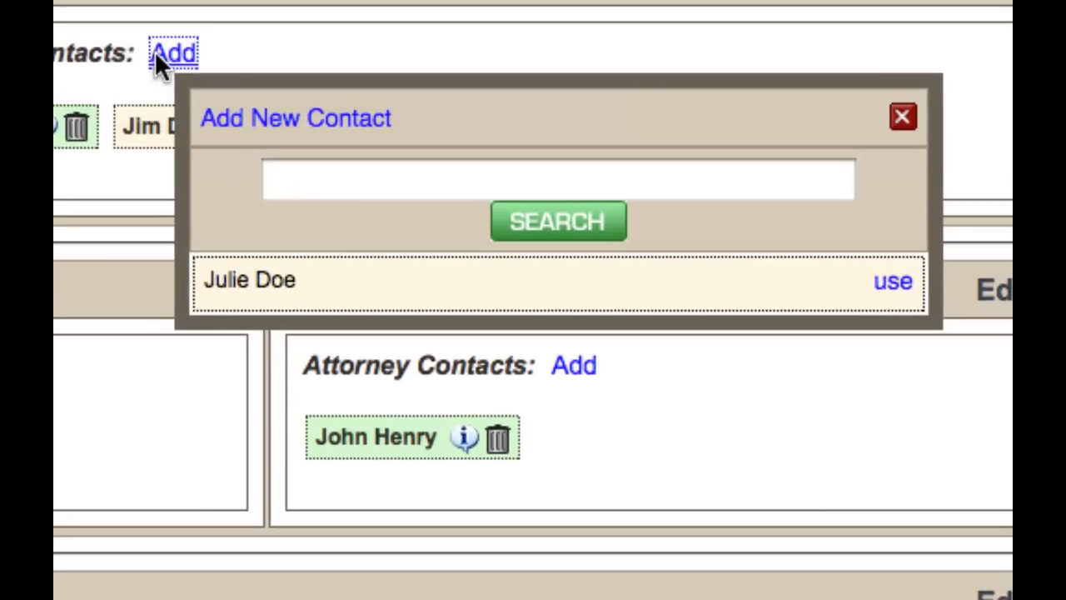
pyautogui.click(326, 184)
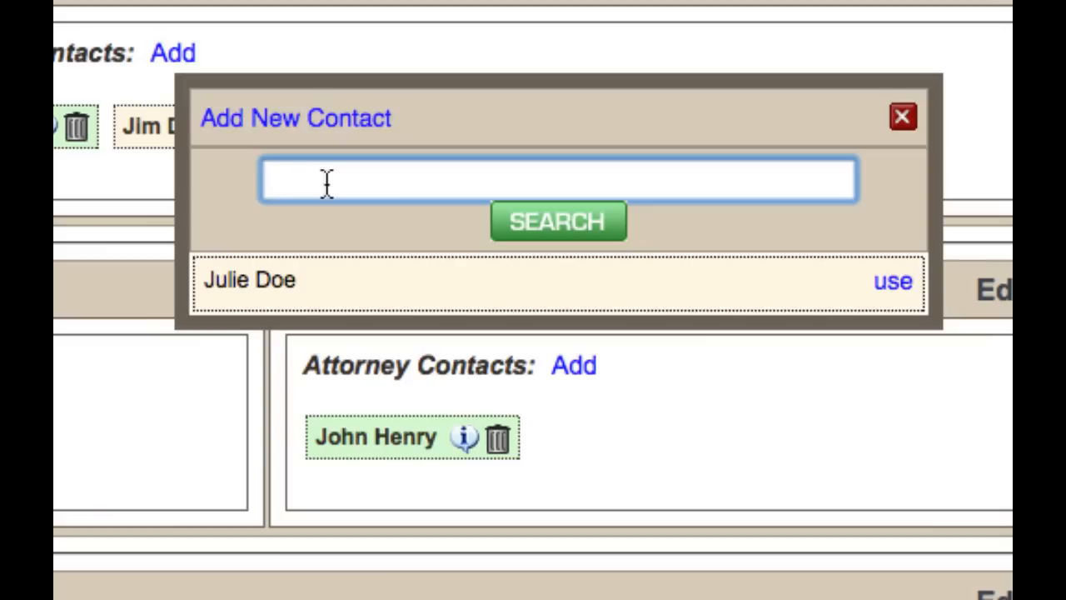
pyautogui.click(902, 116)
pyautogui.scroll(-5, 749, 124)
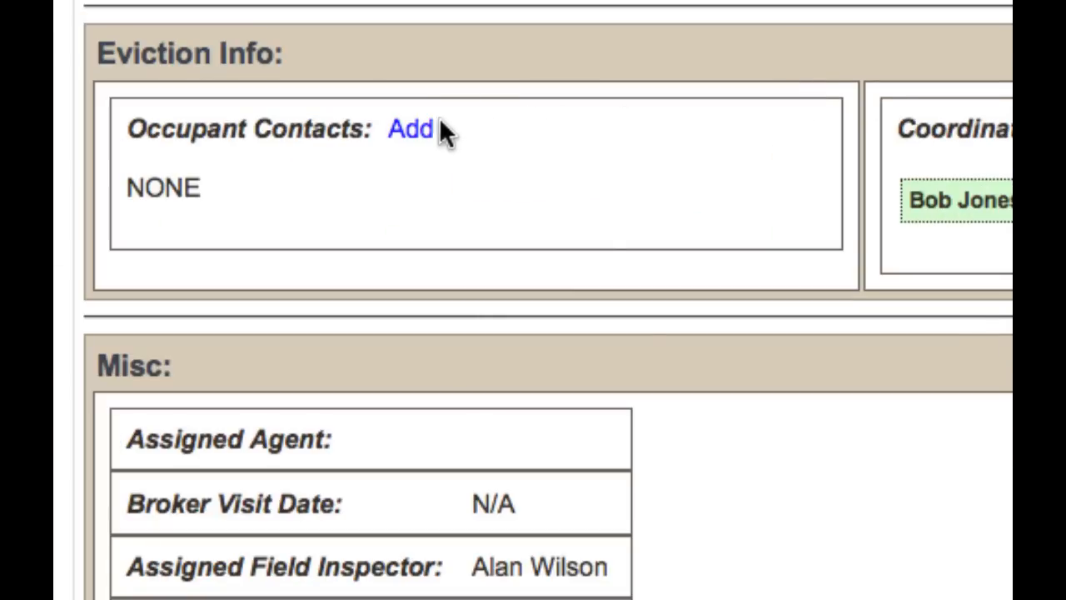
# Create a first Occupant contact from an entered first and last name, then start another.
pyautogui.click(124, 181)
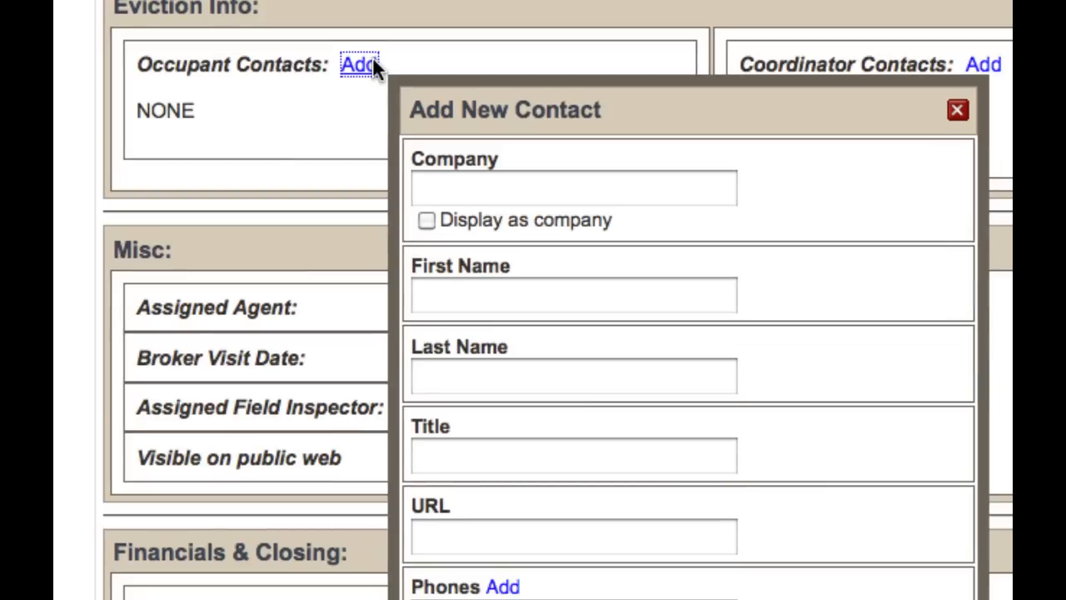
pyautogui.scroll(-1, 374, 58)
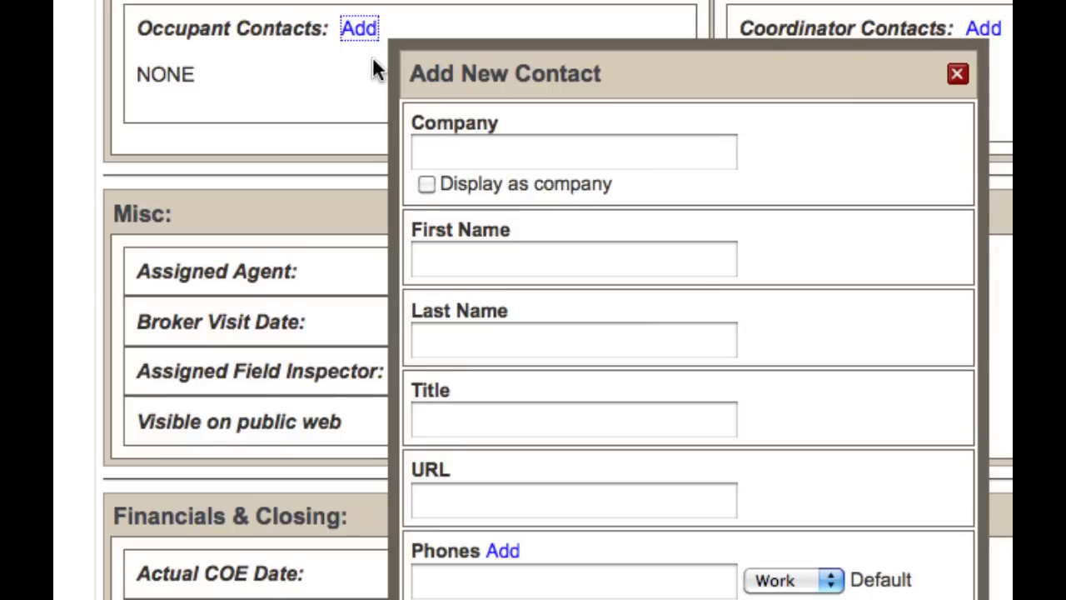
pyautogui.click(486, 268)
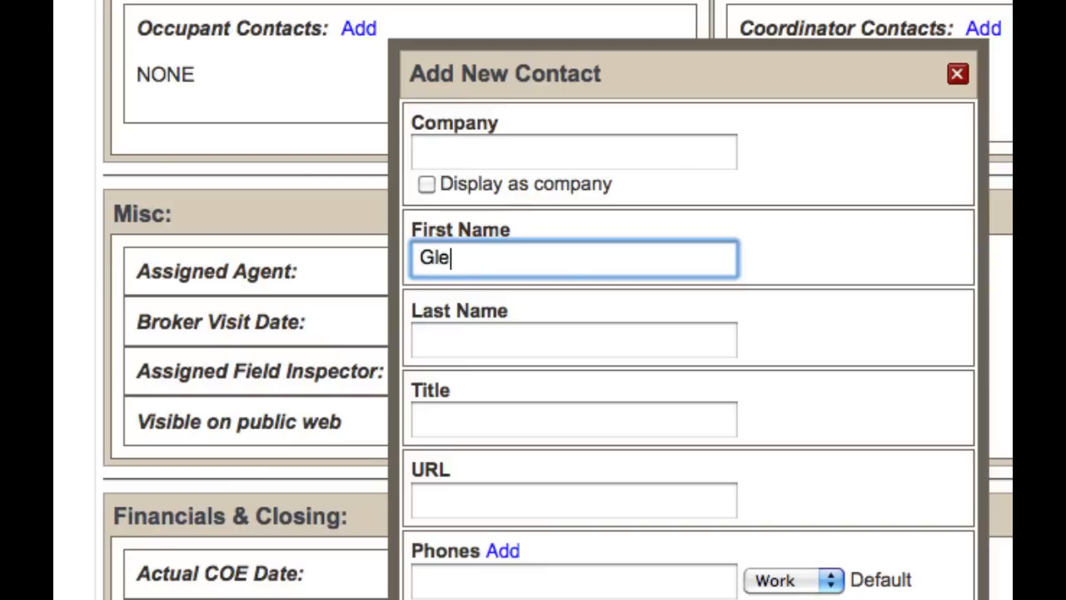
pyautogui.press('Tab')
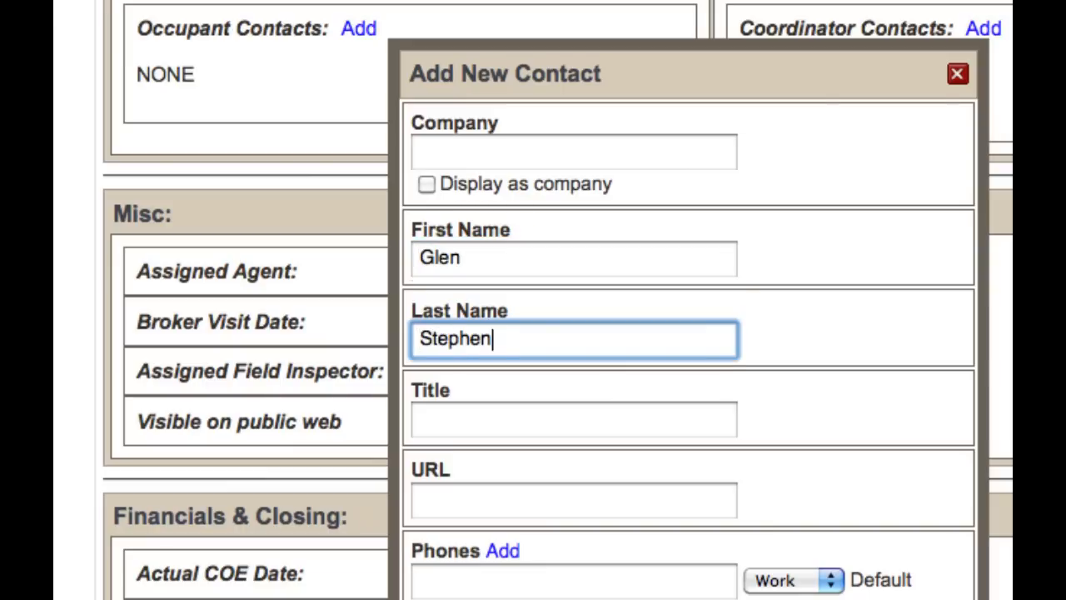
pyautogui.press('Return')
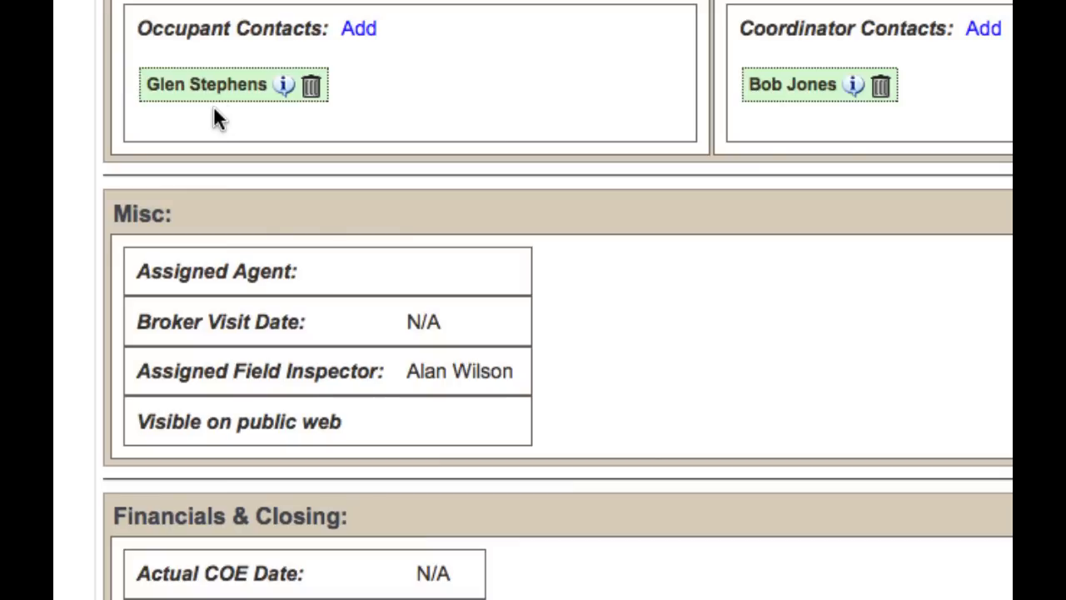
pyautogui.click(353, 32)
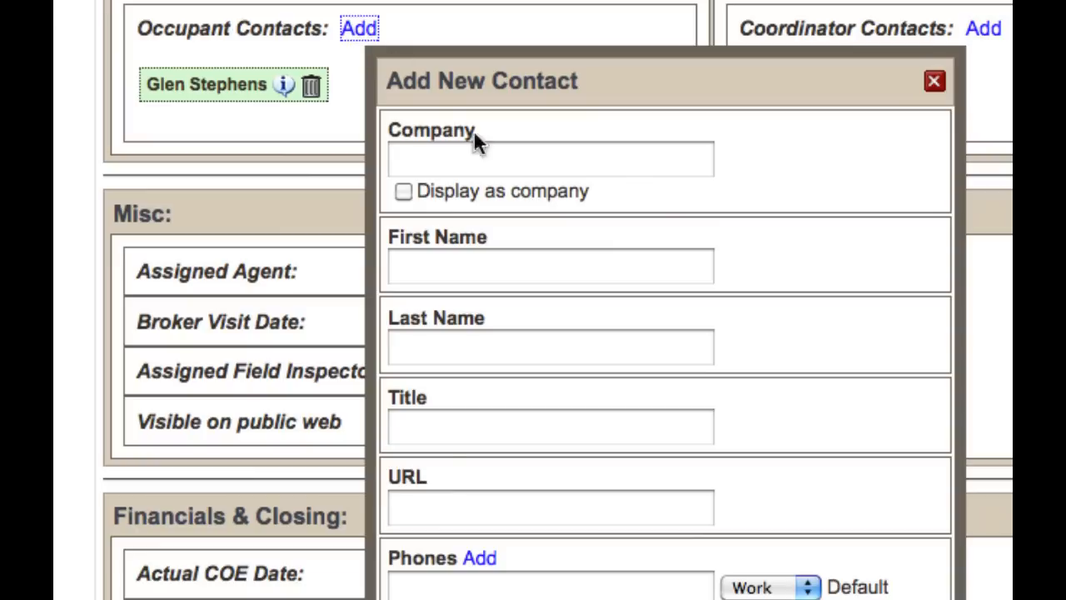
# Create a second Occupant contact from an entered first and last name, then start a Coordinator contact.
pyautogui.click(447, 274)
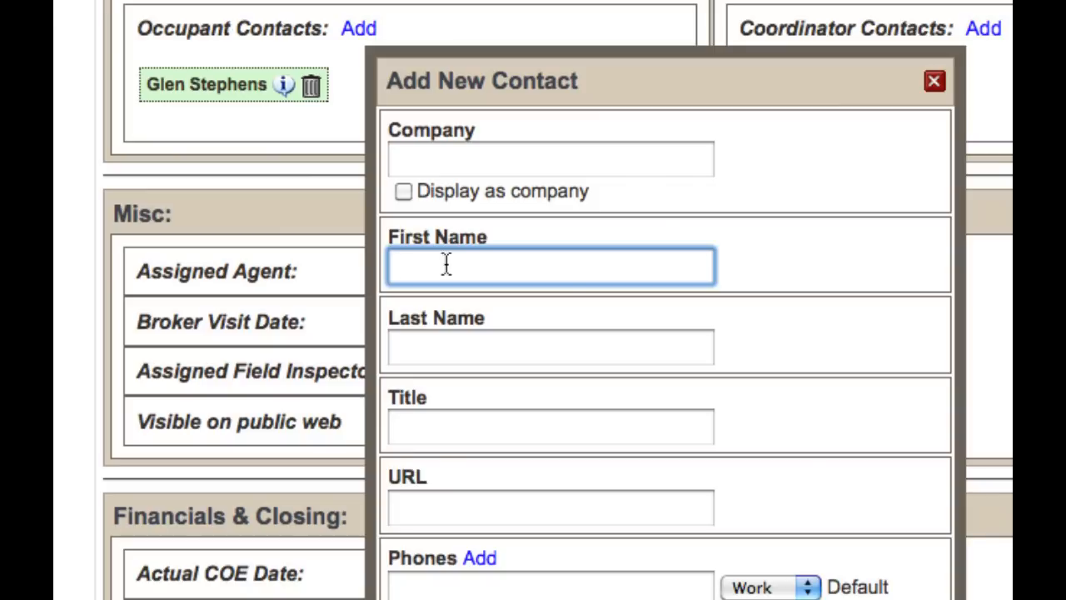
pyautogui.press('Tab')
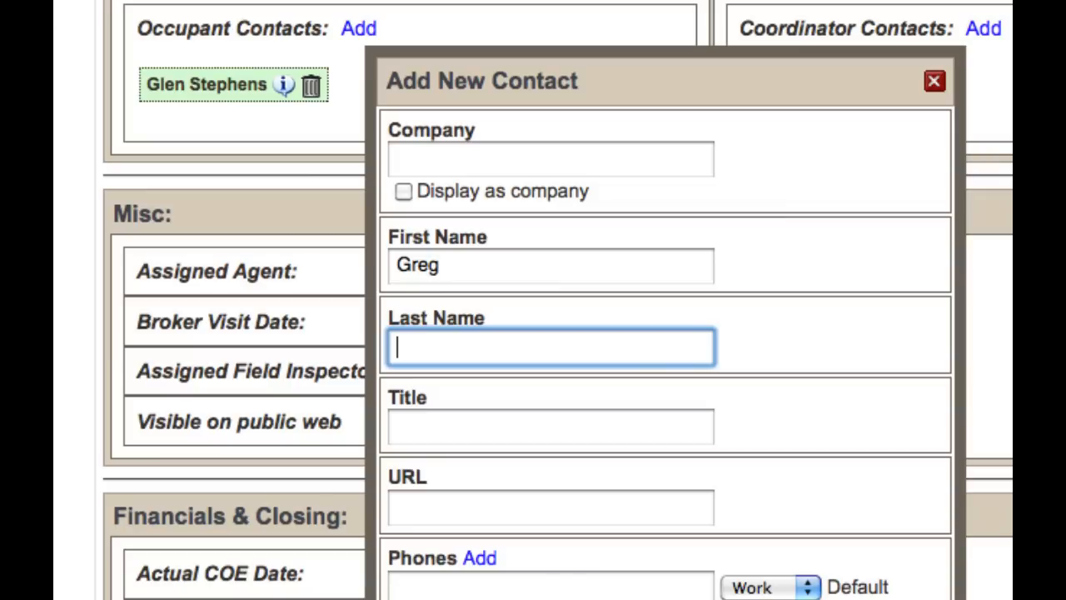
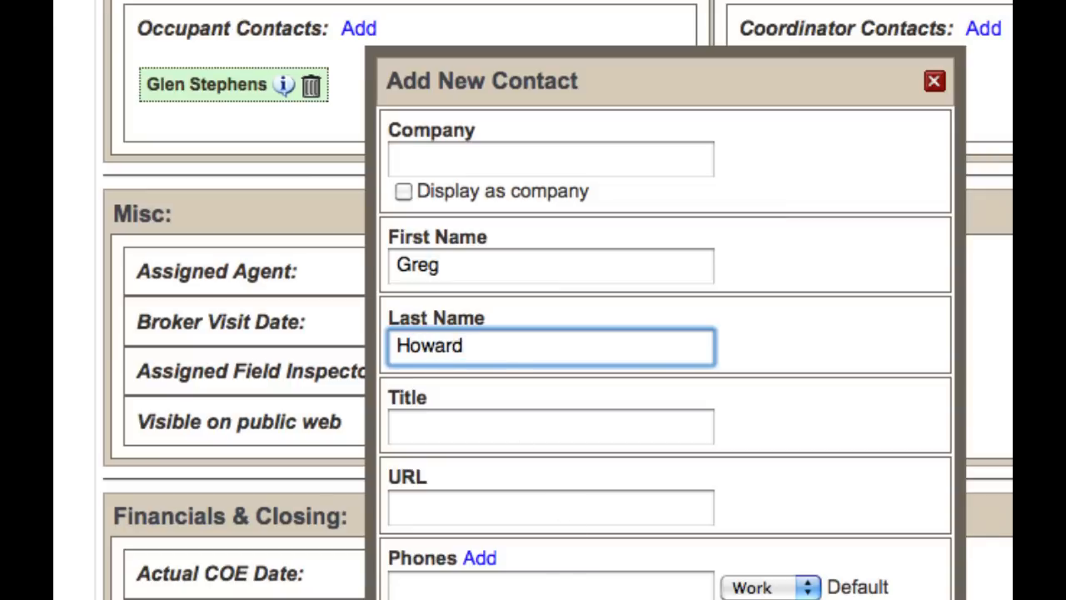
pyautogui.press('Return')
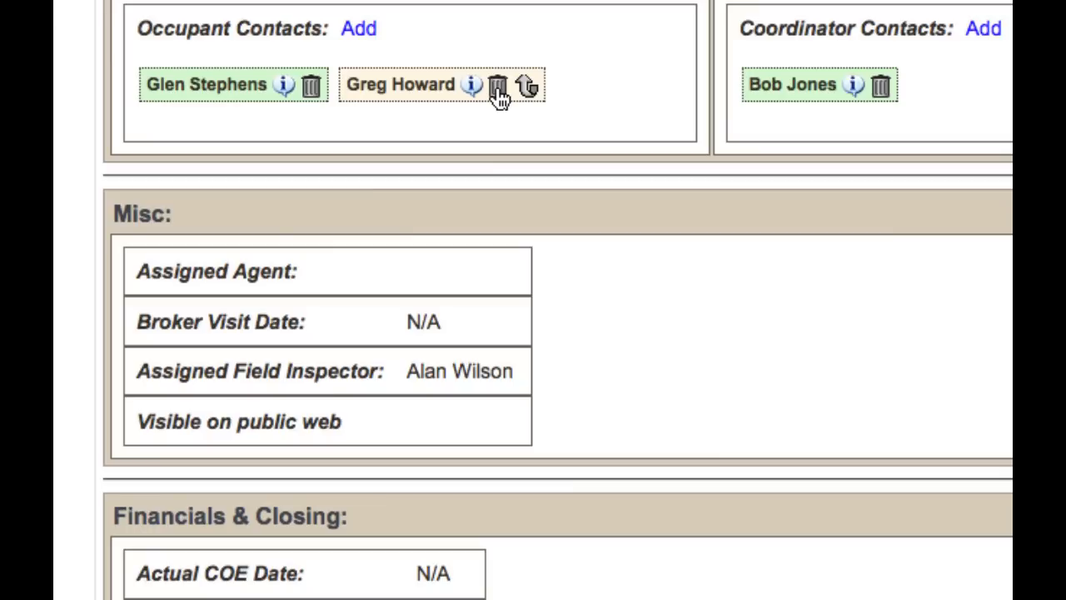
pyautogui.click(984, 28)
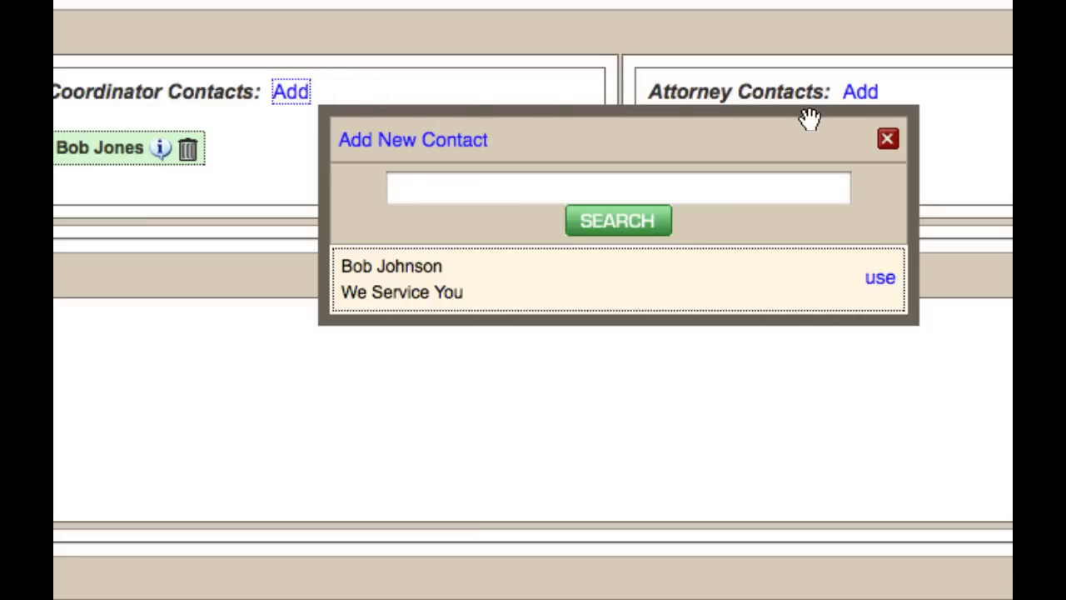
# Dismiss the Coordinator contact search and open a blank new-contact form for Occupant contacts.
pyautogui.click(886, 138)
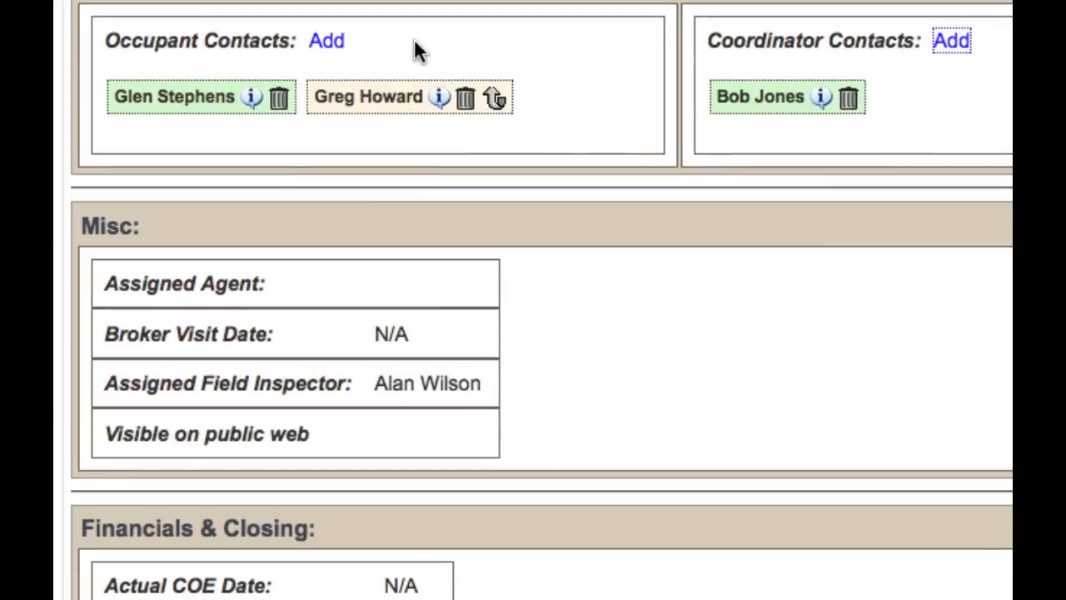
pyautogui.click(329, 41)
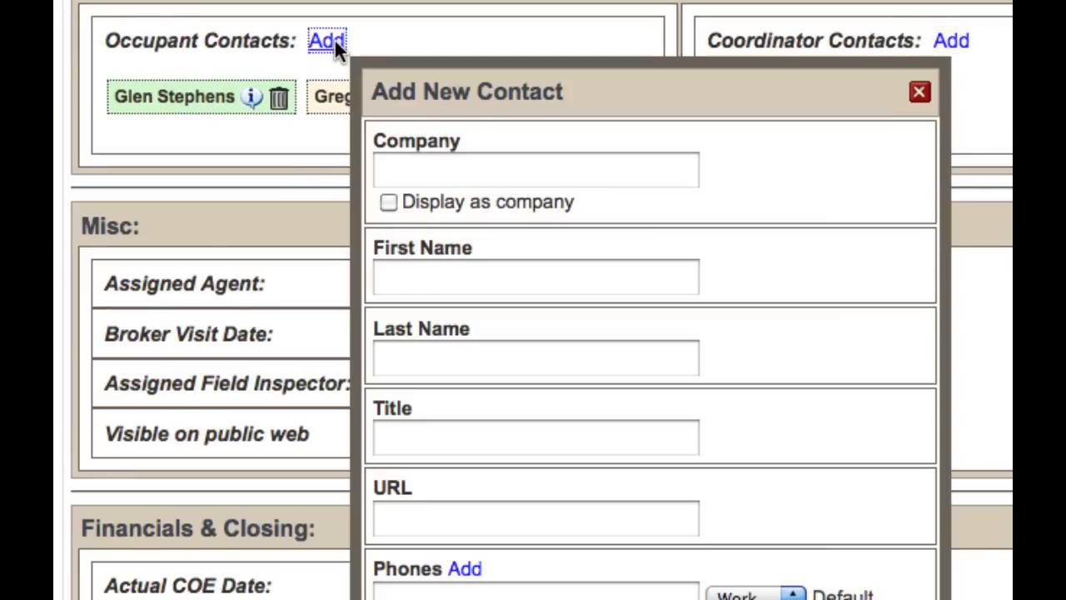